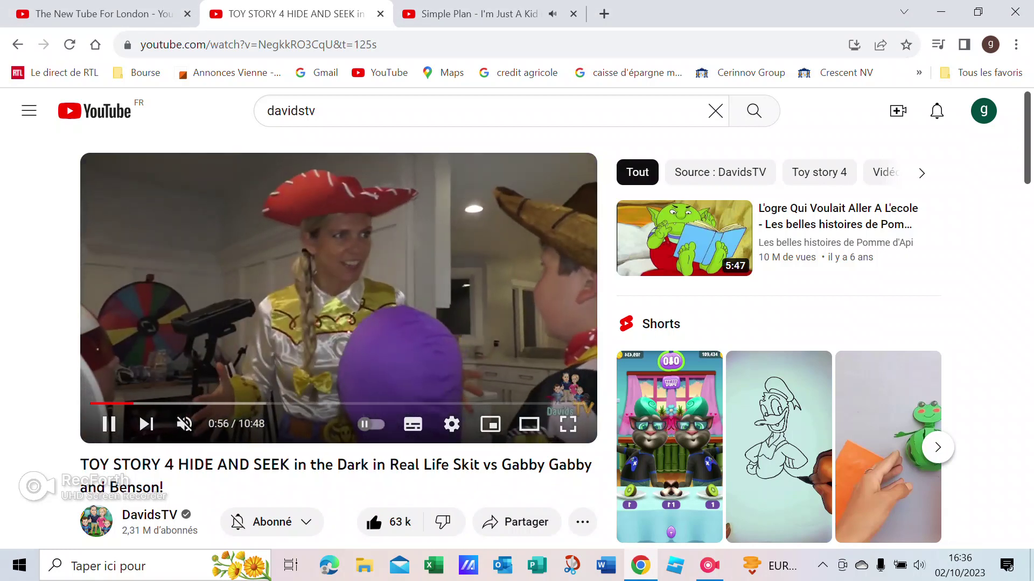
# - Switch to the Chrome tab playing 'The New Tube For London' video
pyautogui.hotkey('ctrl', 'shift', 'Tab')
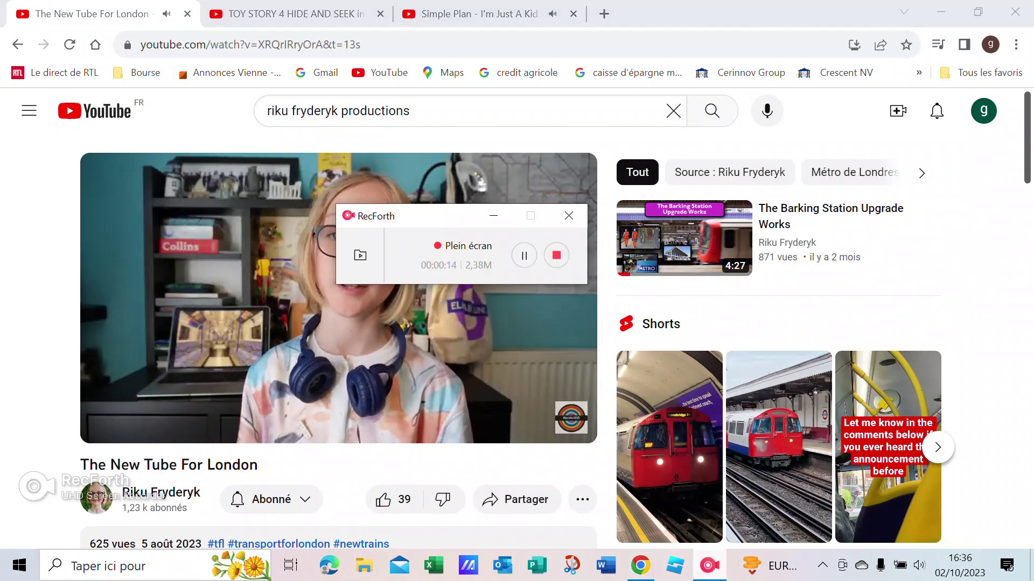
# - Drag the RecForth recorder window up and right, off the centre of the video
pyautogui.moveTo(487, 220); pyautogui.dragTo(651, 202)
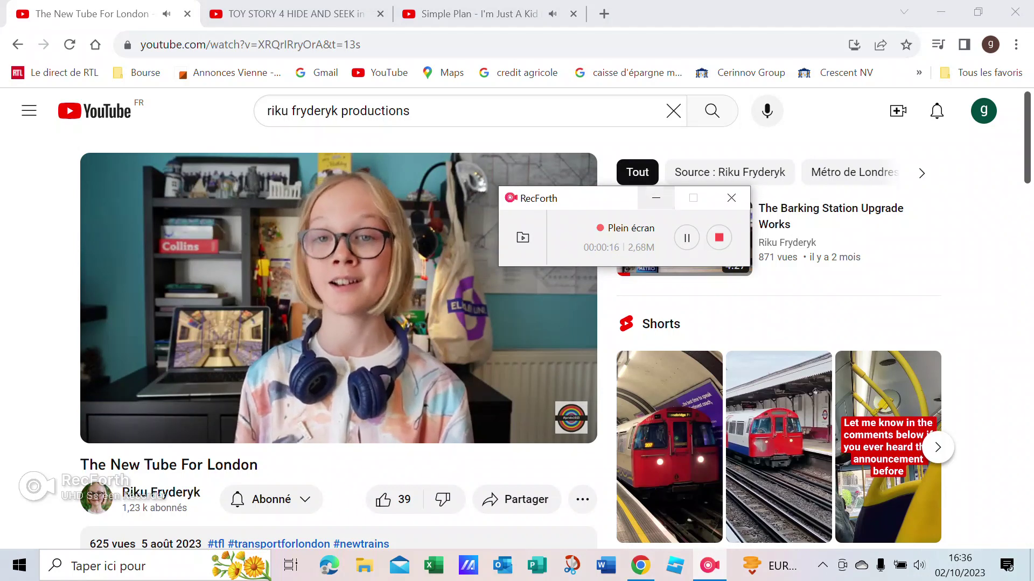